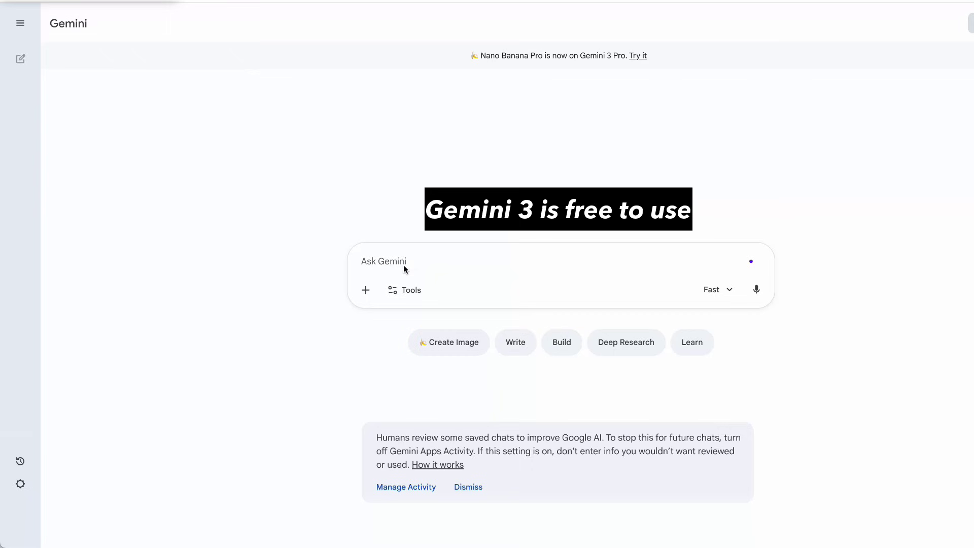
# - Paste the London Urban Development collage prompt and send it to generate the timeline image
pyautogui.hotkey('ctrl', 'v')
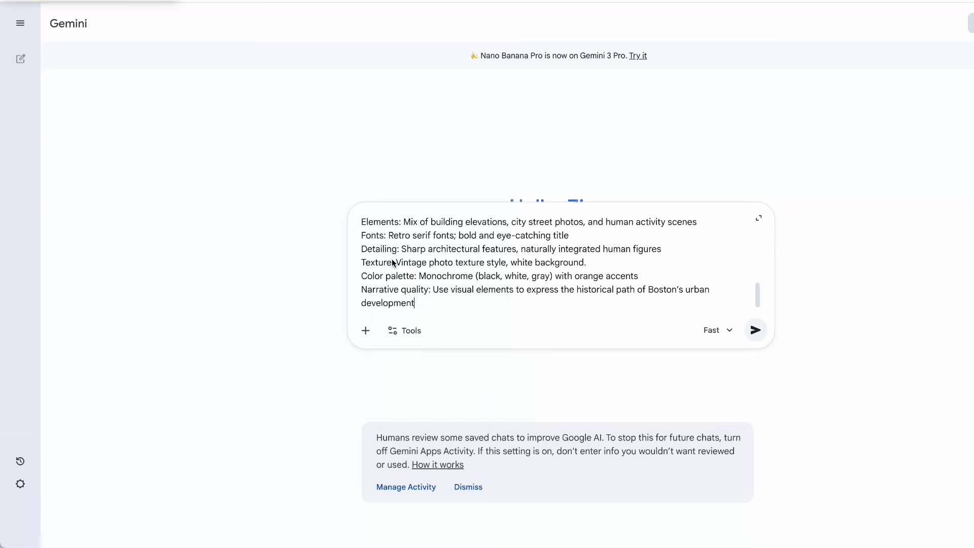
pyautogui.scroll(1, 391, 263)
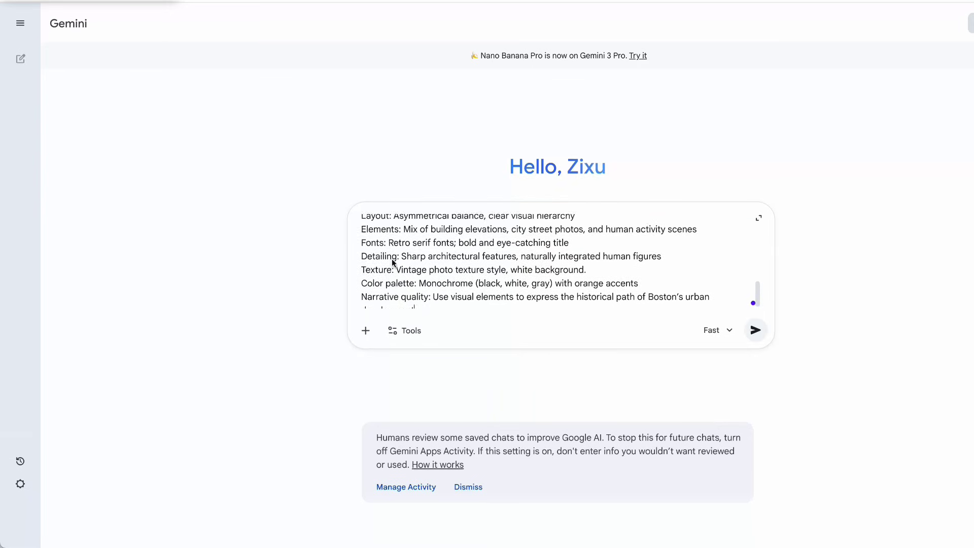
pyautogui.scroll(-1, 392, 263)
pyautogui.press('Return')
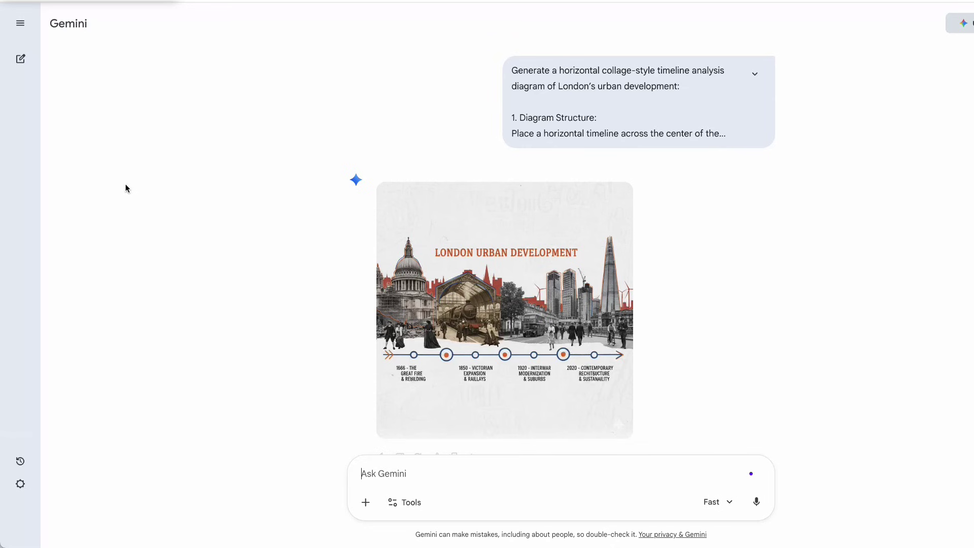
pyautogui.moveTo(490, 258)
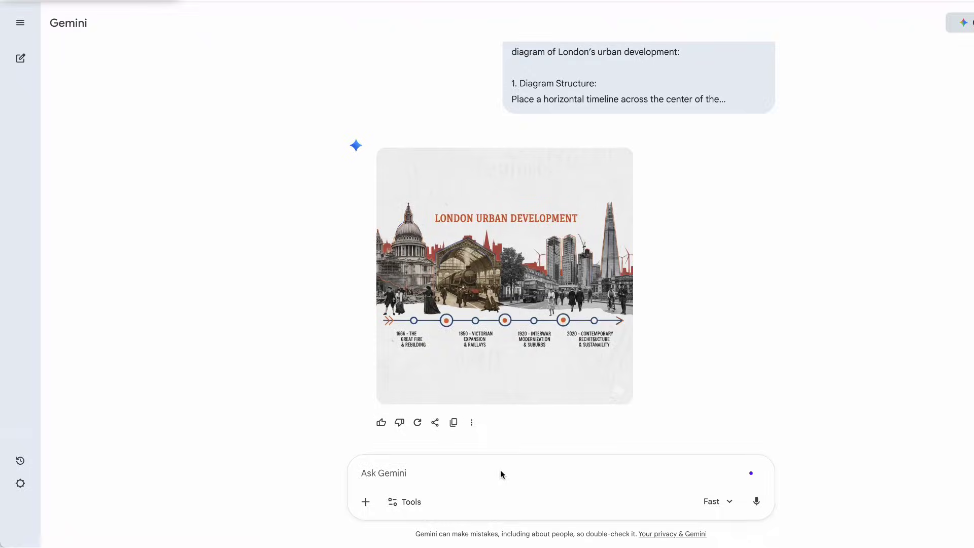
# - Paste the architectural styles timeline prompt into the message box and send it
pyautogui.click(485, 474)
pyautogui.hotkey('ctrl', 'v')
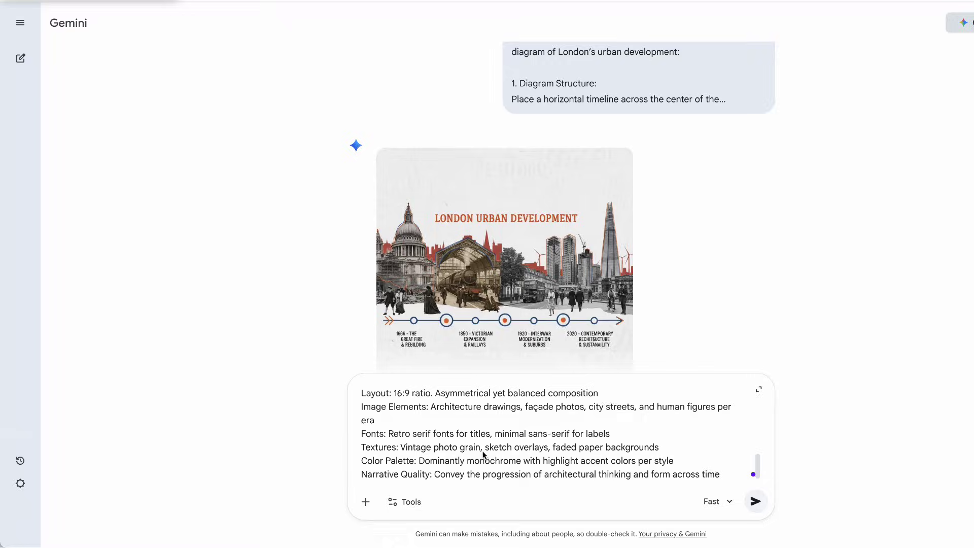
pyautogui.scroll(5, 483, 449)
pyautogui.press('Return')
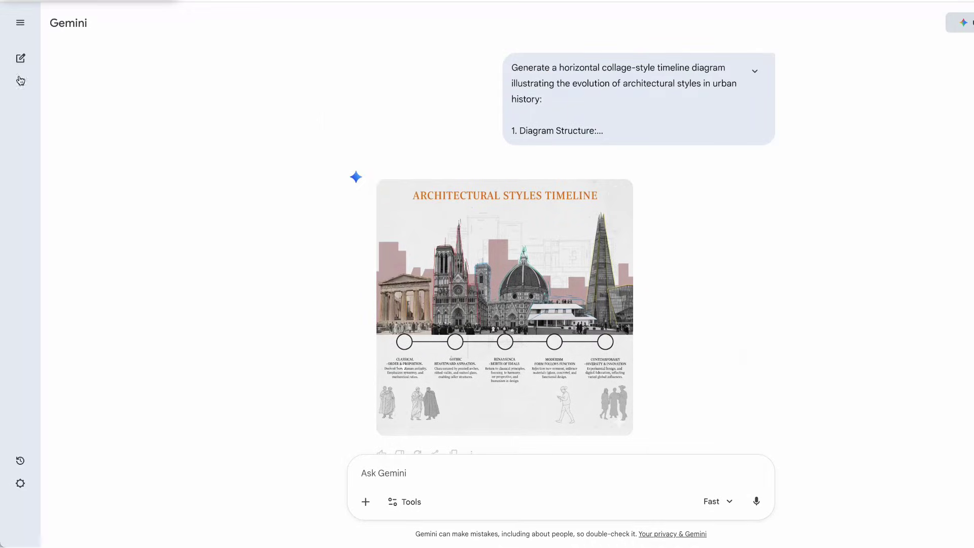
# - In a new chat, regenerate the five-panel Classical-to-Contemporary timeline and enlarge the result
pyautogui.click(21, 58)
pyautogui.hotkey('ctrl', 'v')
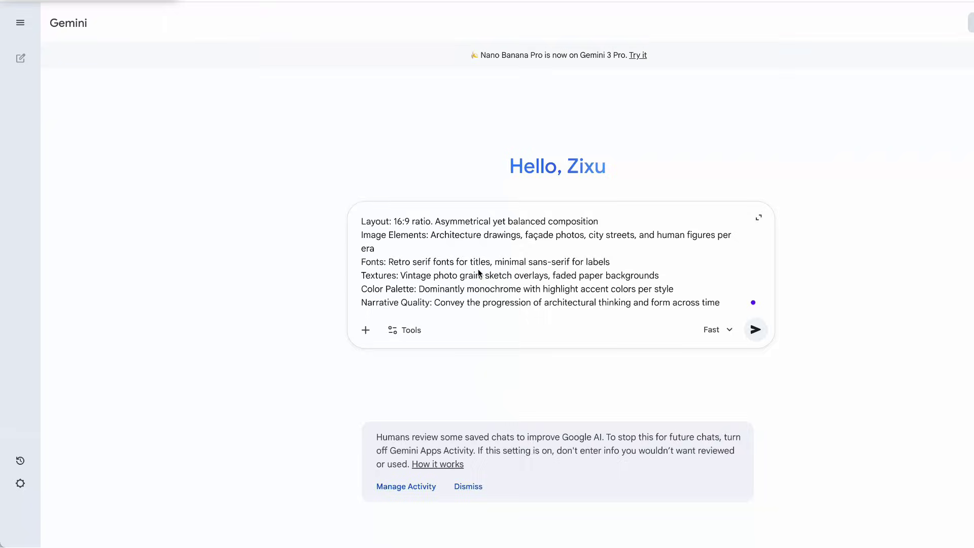
pyautogui.press('Return')
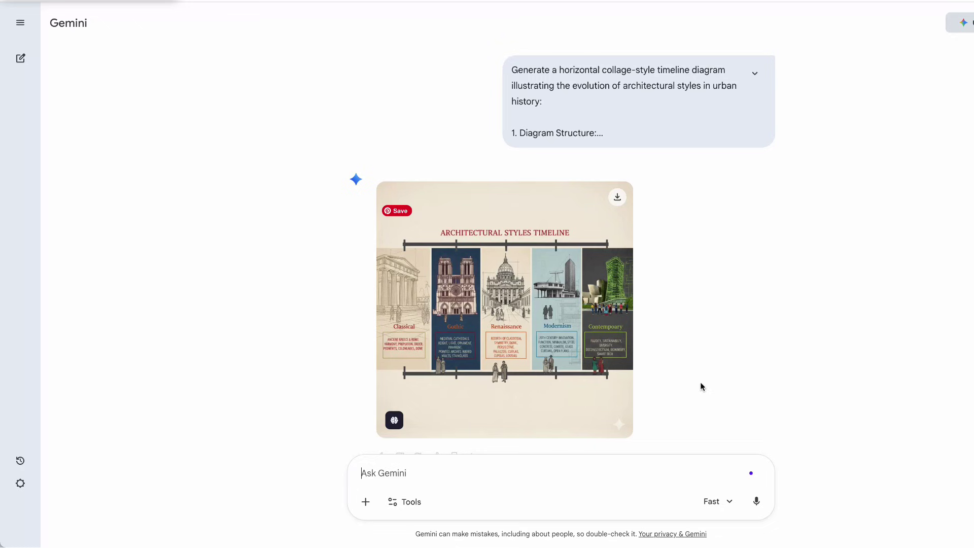
pyautogui.click(508, 283)
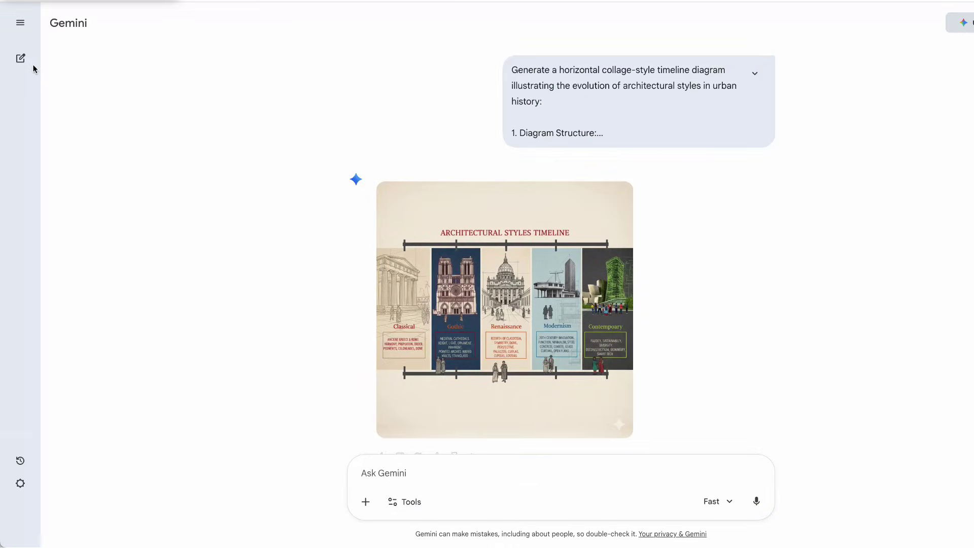
# - In a new chat, send the colour-banded timeline prompt and view the result full size
pyautogui.click(21, 59)
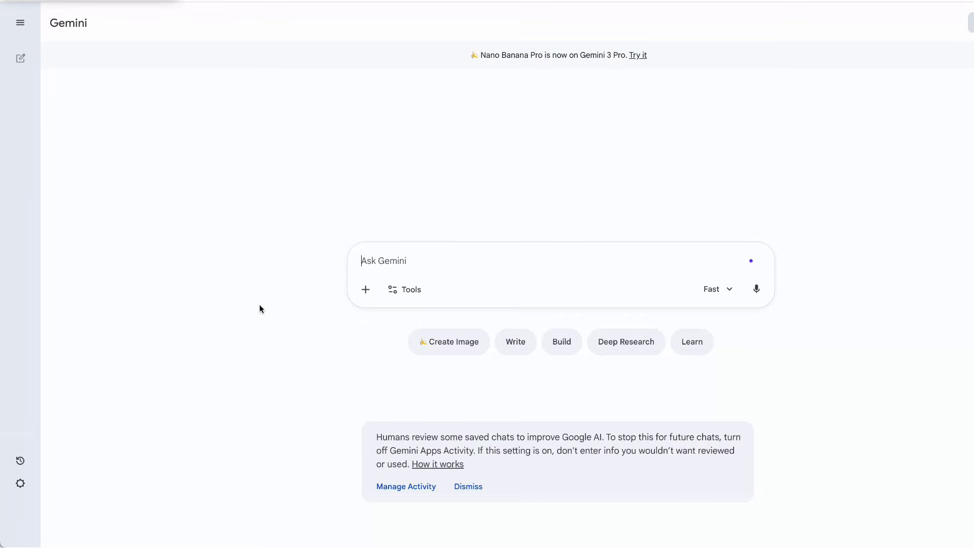
pyautogui.press('super+v')
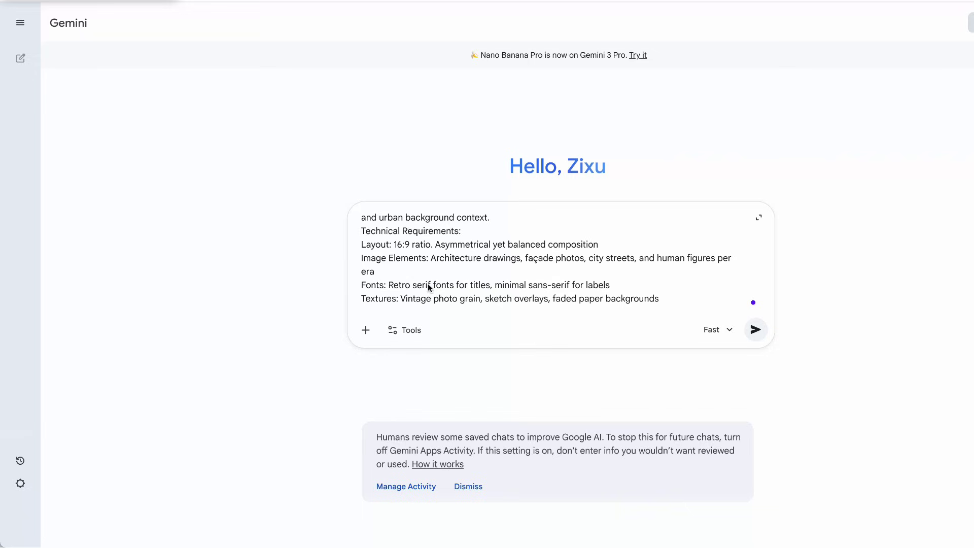
pyautogui.press('Return')
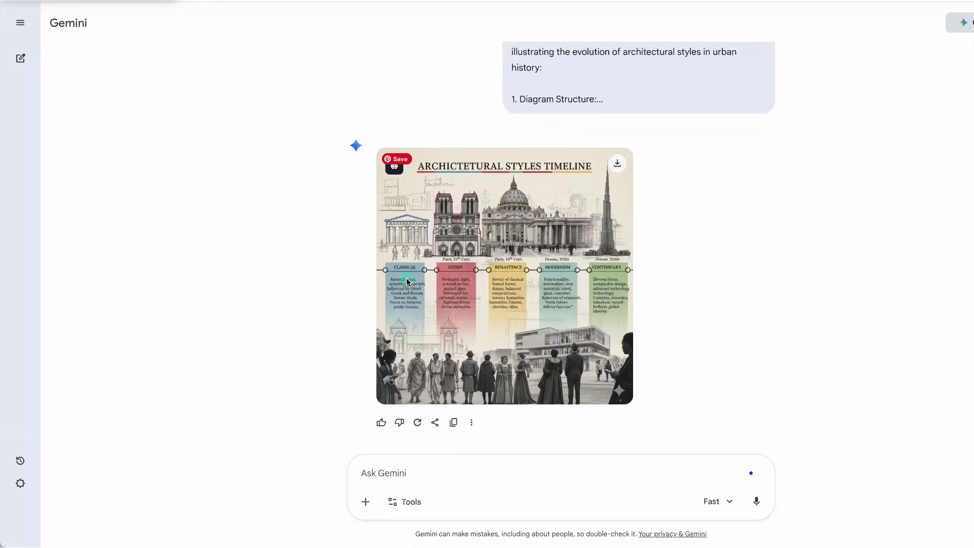
pyautogui.click(381, 277)
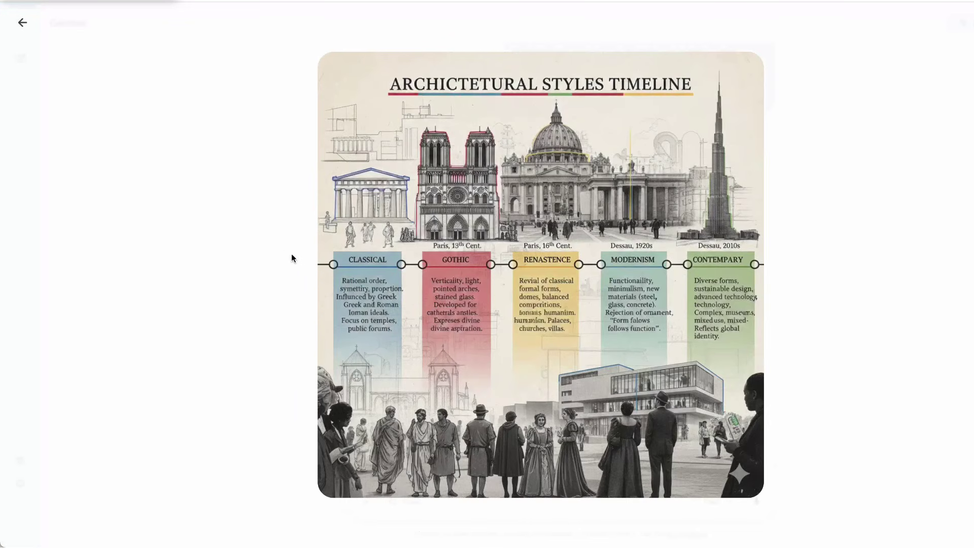
# - Close the full-size image view and scroll down to the axonometric timeline version
pyautogui.click(211, 254)
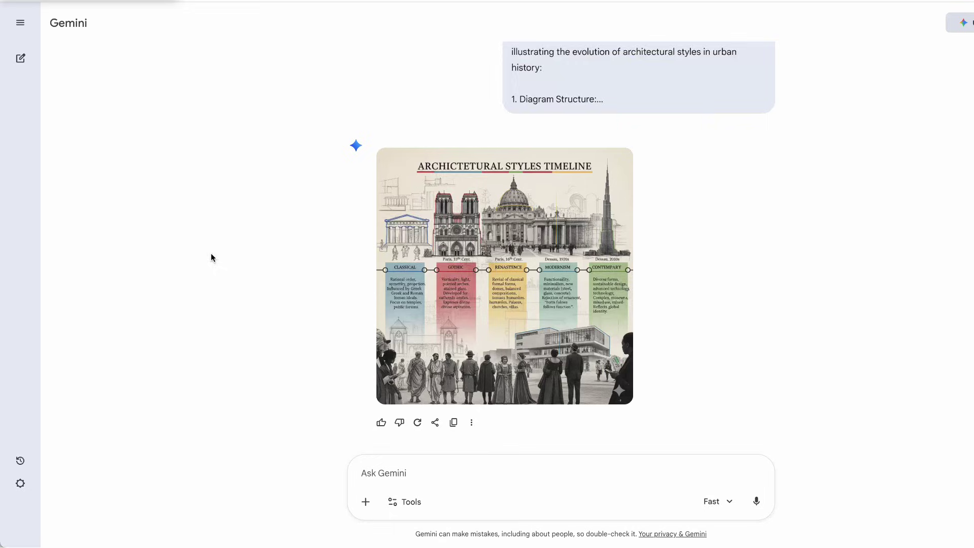
pyautogui.scroll(-6, 711, 253)
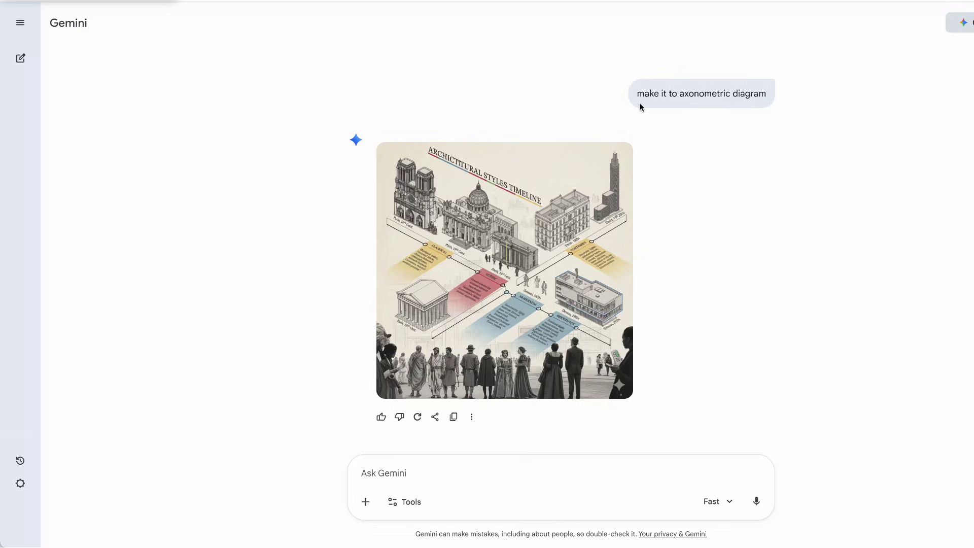
pyautogui.moveTo(582, 257)
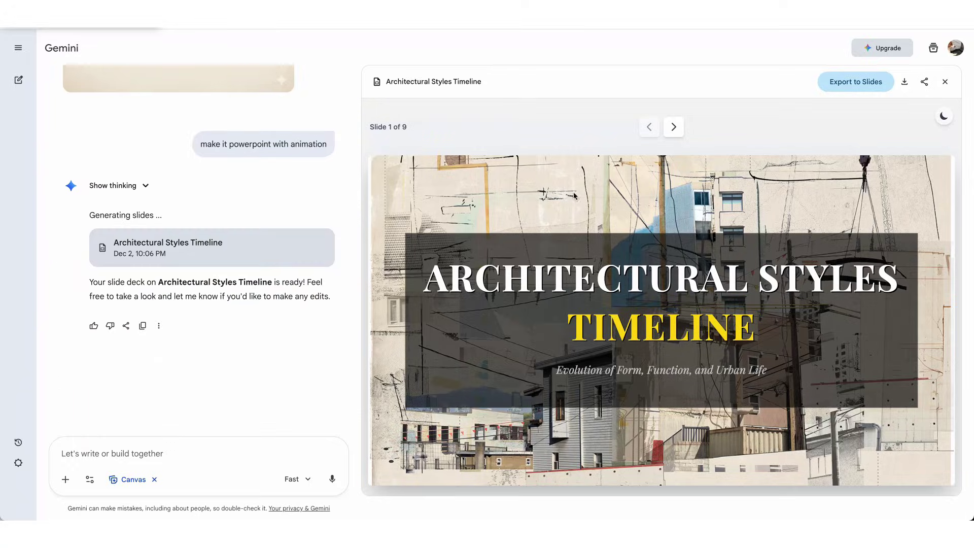
# - Step through the deck's slides from Chronological Overview to the end, then create a public share link
pyautogui.click(674, 127)
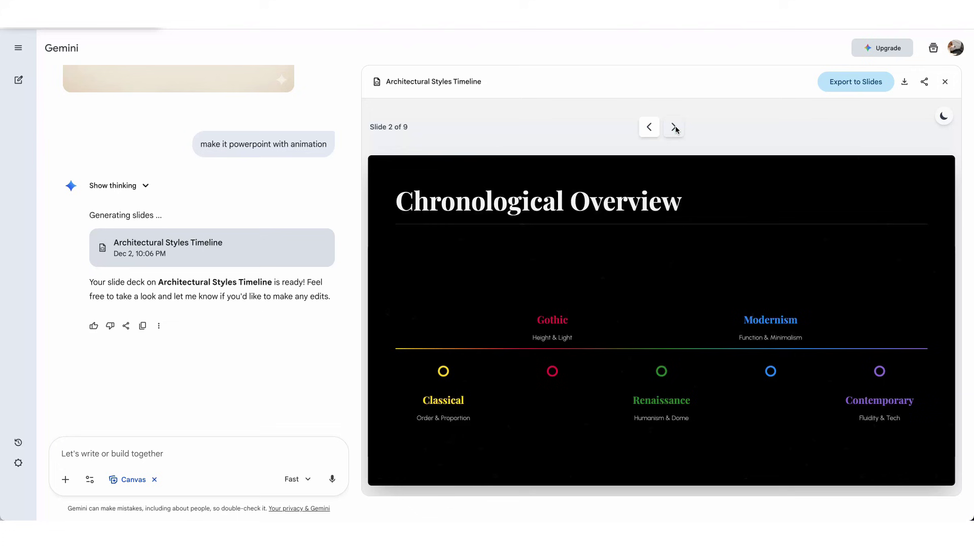
pyautogui.click(674, 128)
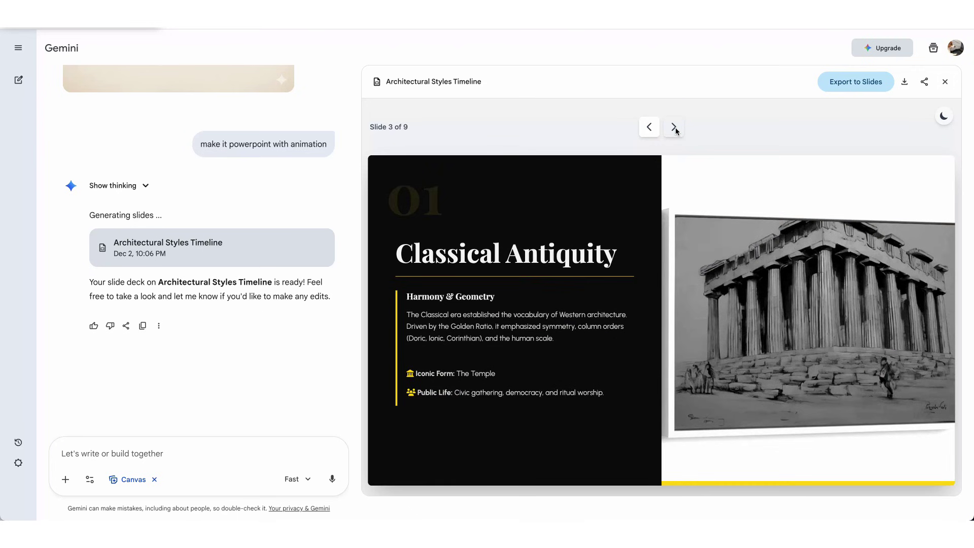
pyautogui.click(675, 127)
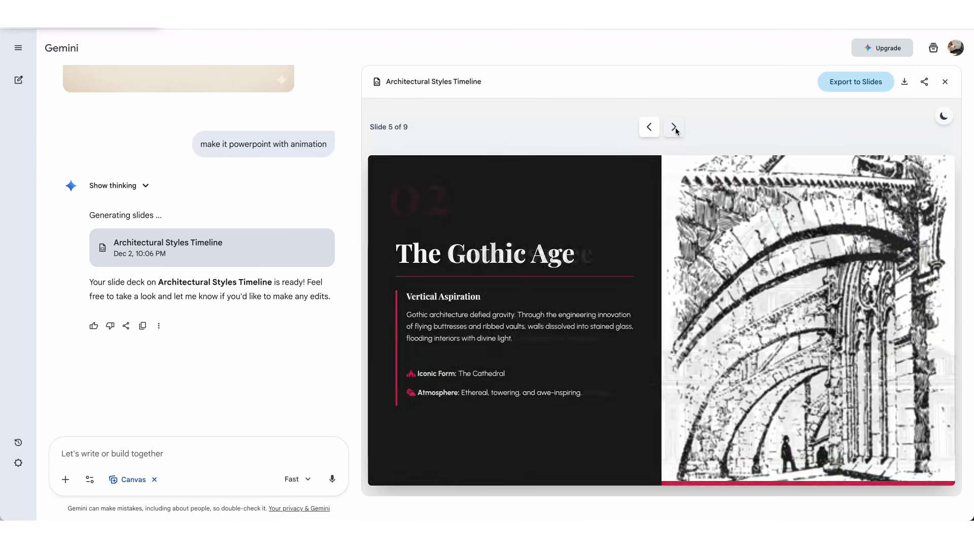
pyautogui.click(674, 128)
pyautogui.click(674, 127)
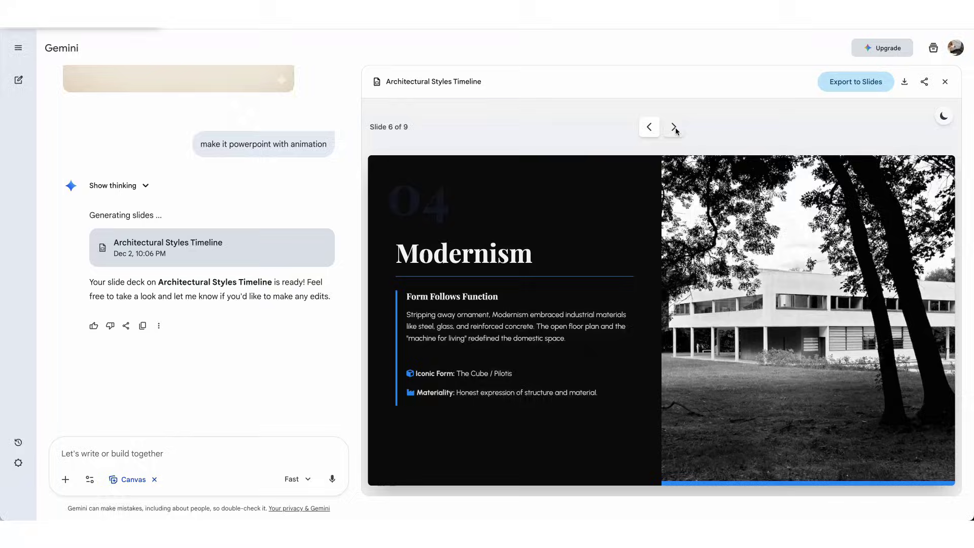
pyautogui.click(674, 128)
pyautogui.click(674, 128)
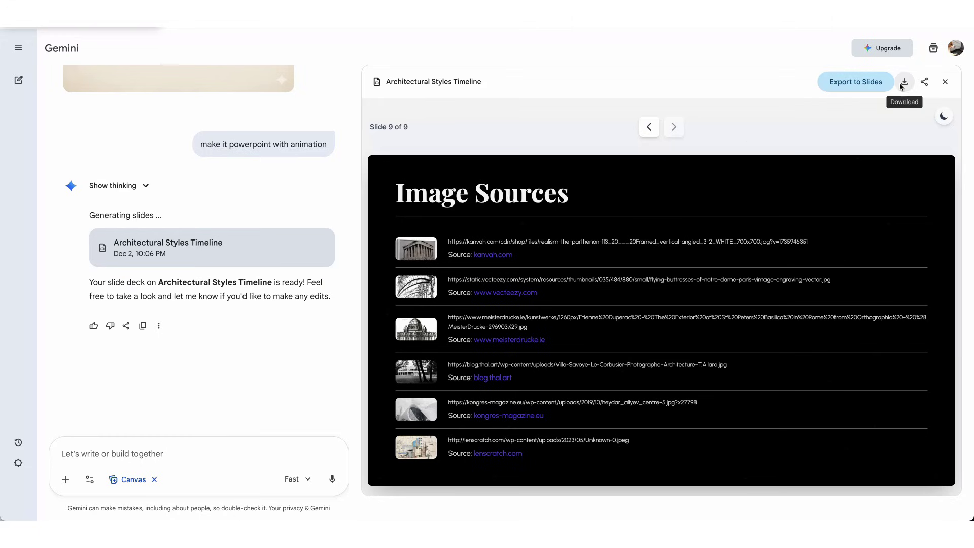
pyautogui.click(924, 83)
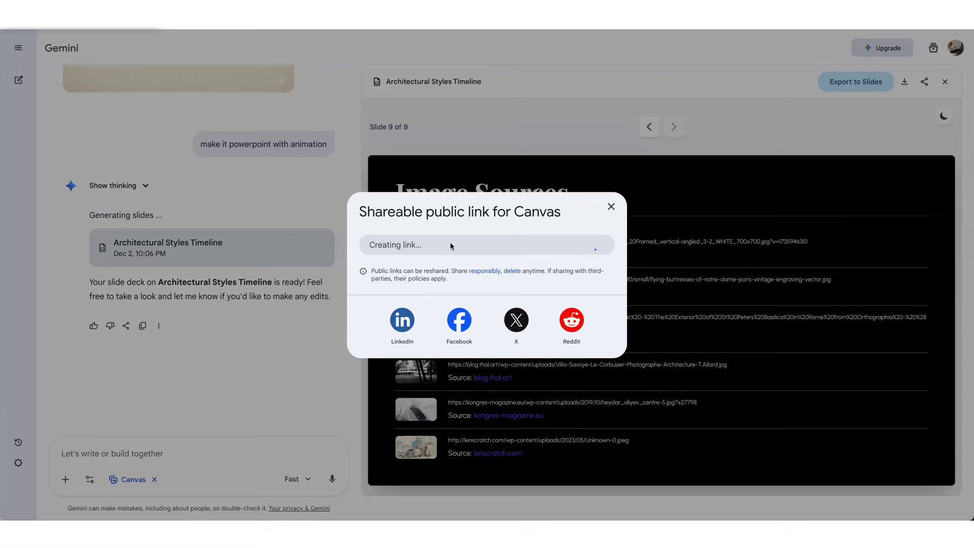
pyautogui.click(610, 202)
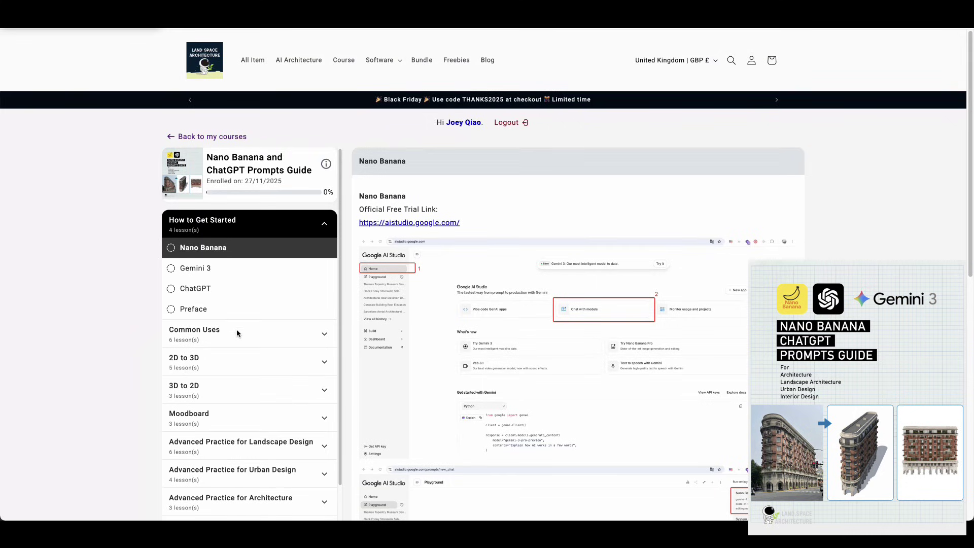
# - Expand Common Uses, 2D to 3D and 3D to 2D, reaching the Photo/Plan to Isometric Diagram lesson
pyautogui.click(311, 334)
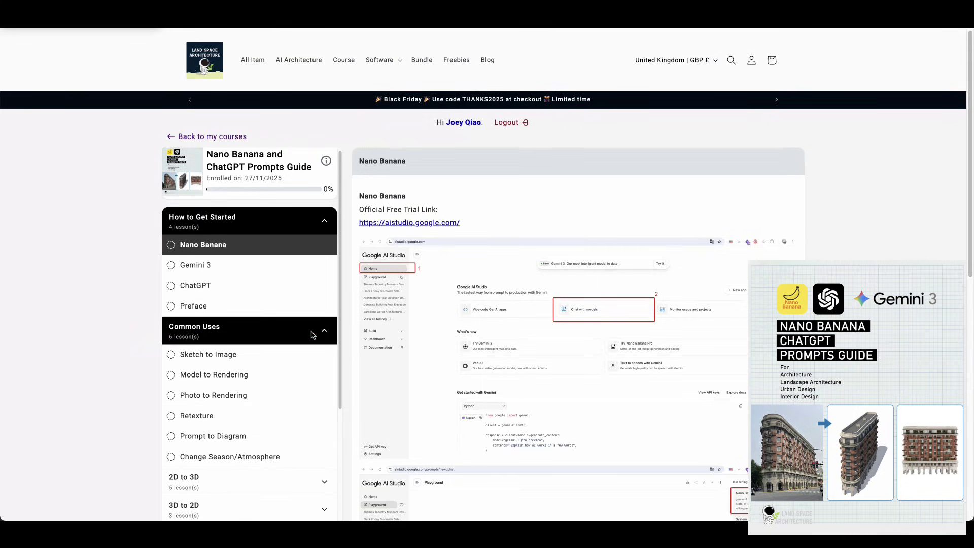
pyautogui.scroll(-2, 311, 334)
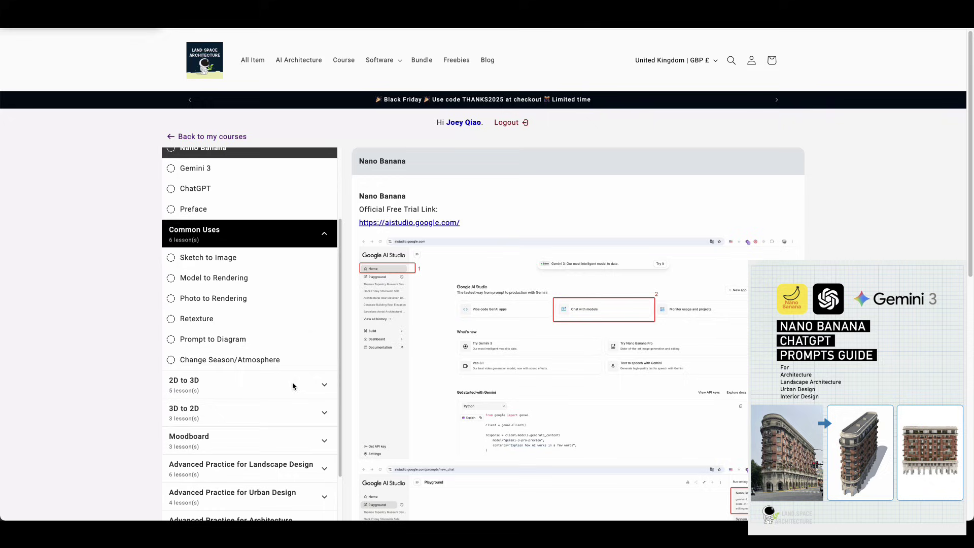
pyautogui.click(269, 387)
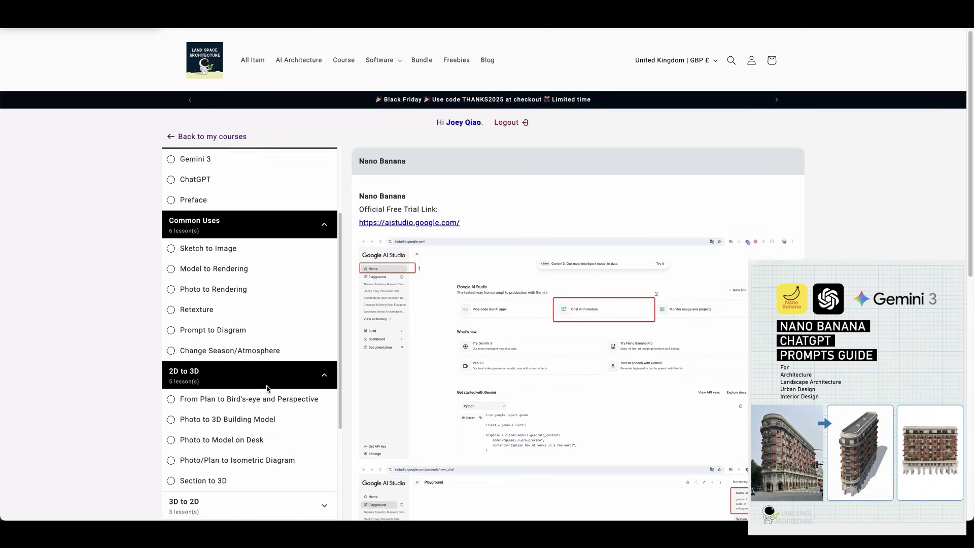
pyautogui.scroll(-2, 267, 389)
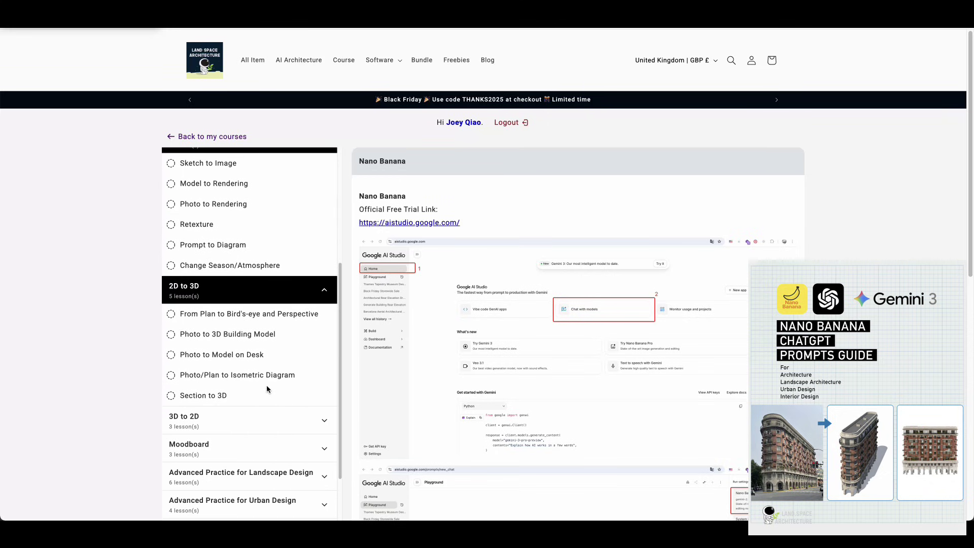
pyautogui.click(269, 341)
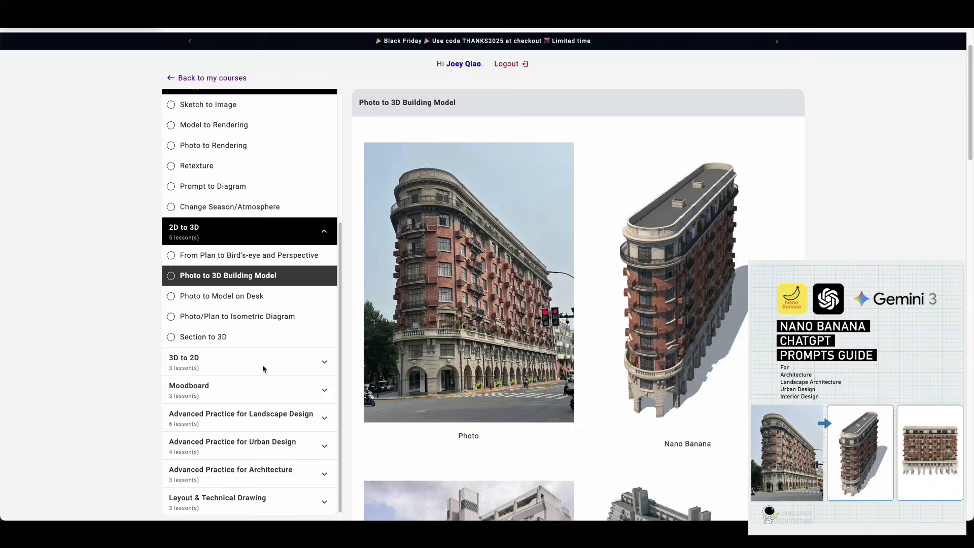
pyautogui.click(266, 361)
pyautogui.click(248, 255)
pyautogui.scroll(-6, 399, 343)
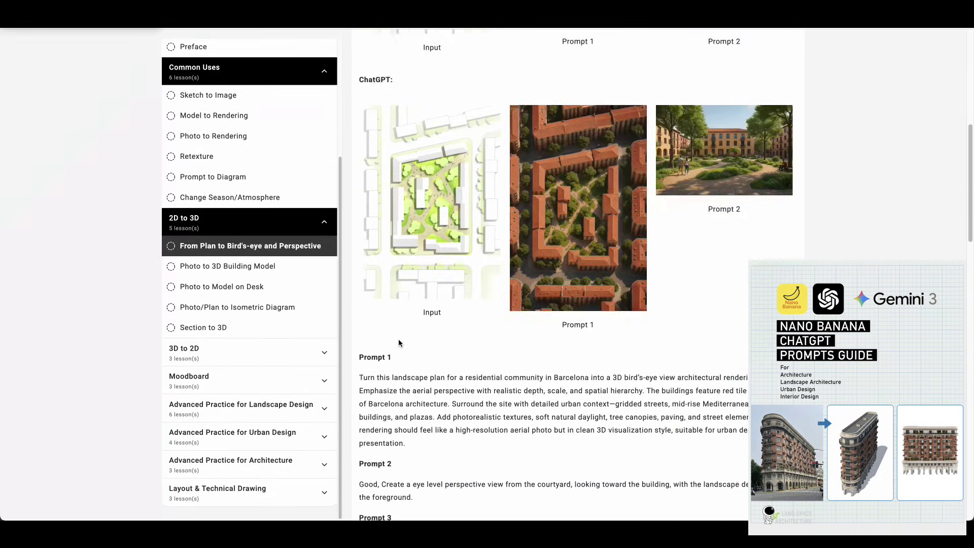
pyautogui.click(256, 345)
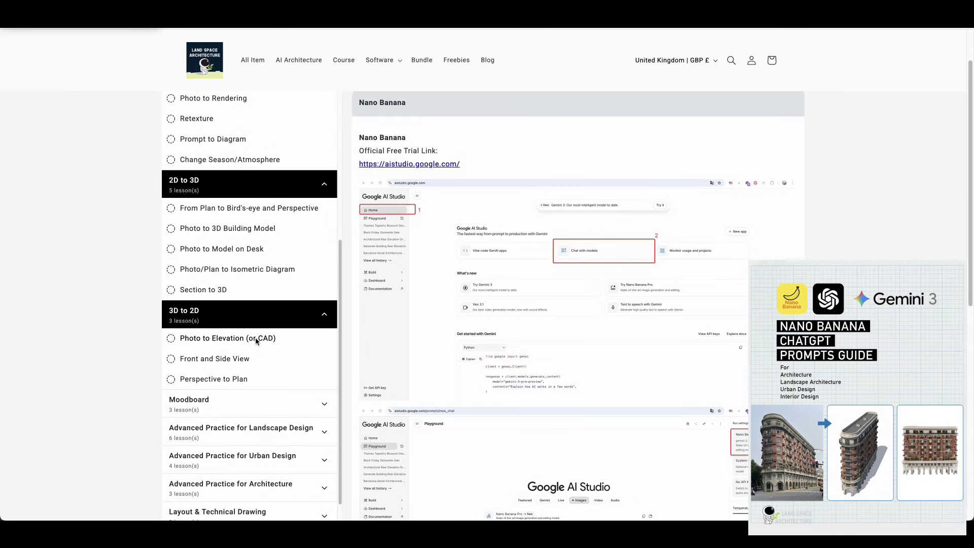
pyautogui.click(239, 269)
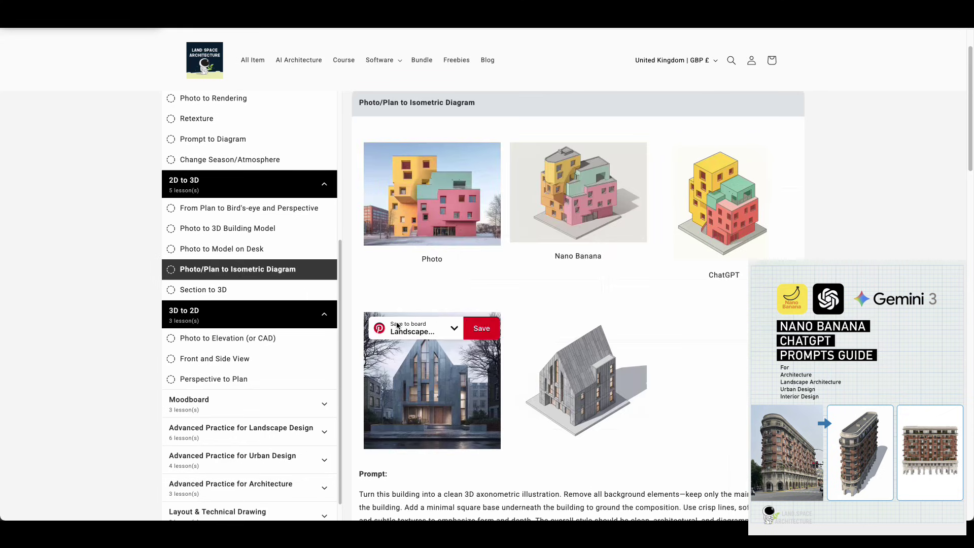